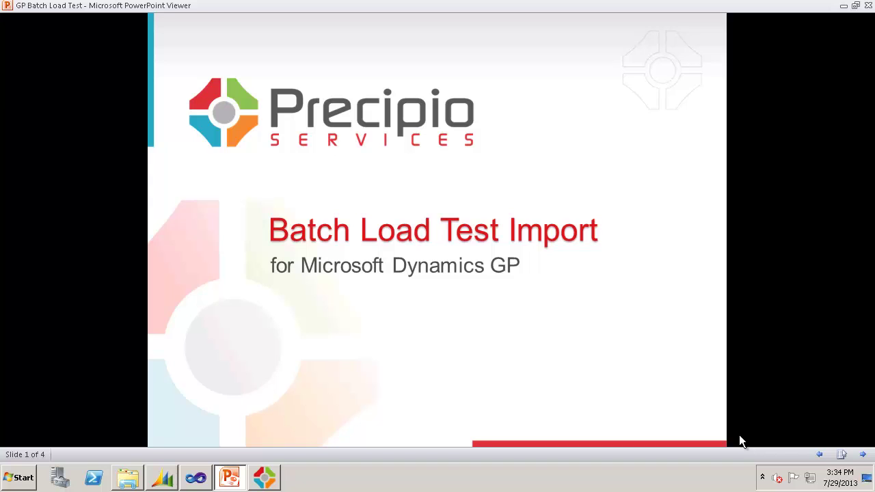
# Step: Advance the presentation to the Demonstration slide and switch to the Dynamics GP Batch Load Test window
pyautogui.click(739, 436)
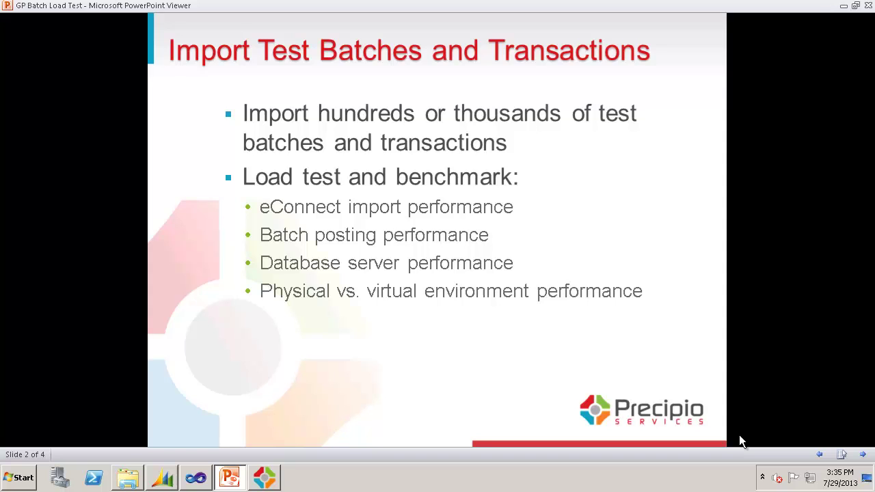
pyautogui.press('Right')
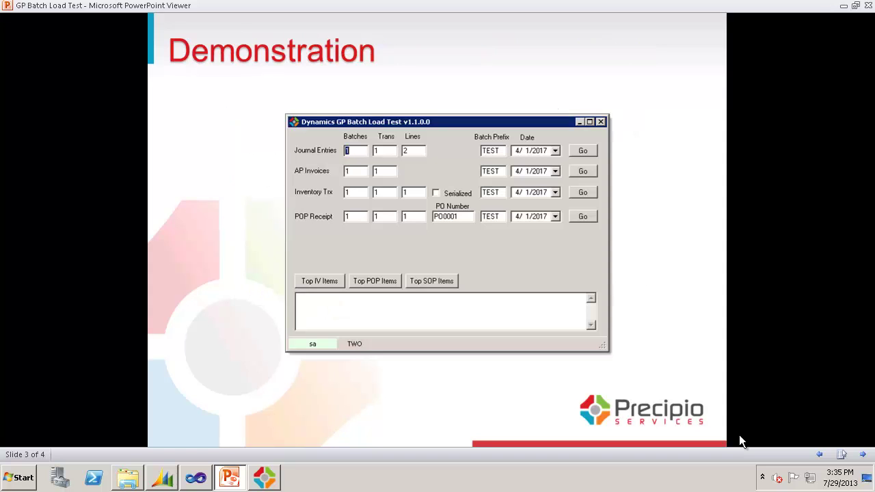
pyautogui.click(268, 476)
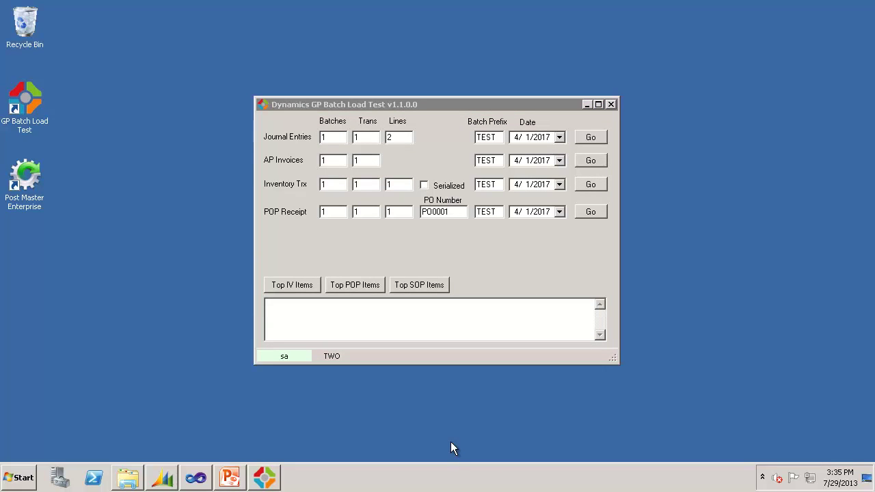
pyautogui.click(307, 149)
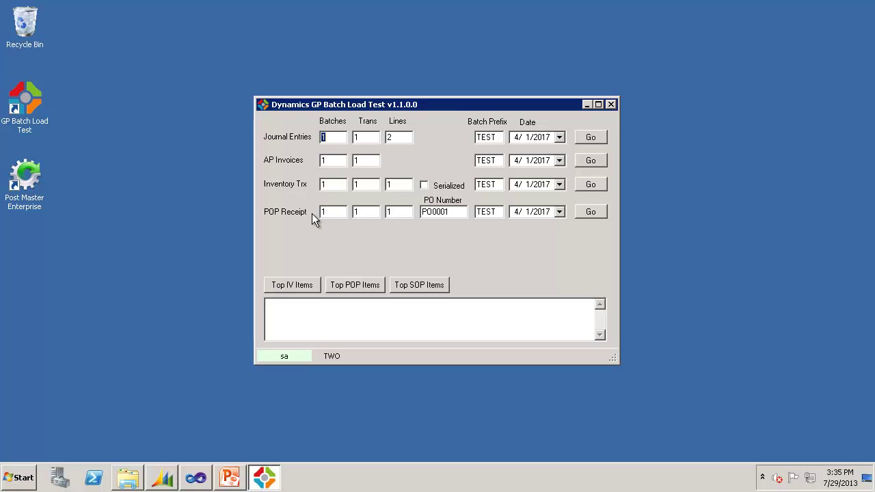
pyautogui.moveTo(458, 211); pyautogui.dragTo(416, 213)
# Step: Set Journal Entries to 10 batches and import them with batch prefix TEST and date 4/1/2017
pyautogui.click(338, 137)
pyautogui.write('0')
pyautogui.click(366, 138)
pyautogui.doubleClick(365, 138)
pyautogui.doubleClick(401, 137)
pyautogui.moveTo(502, 137); pyautogui.dragTo(447, 137)
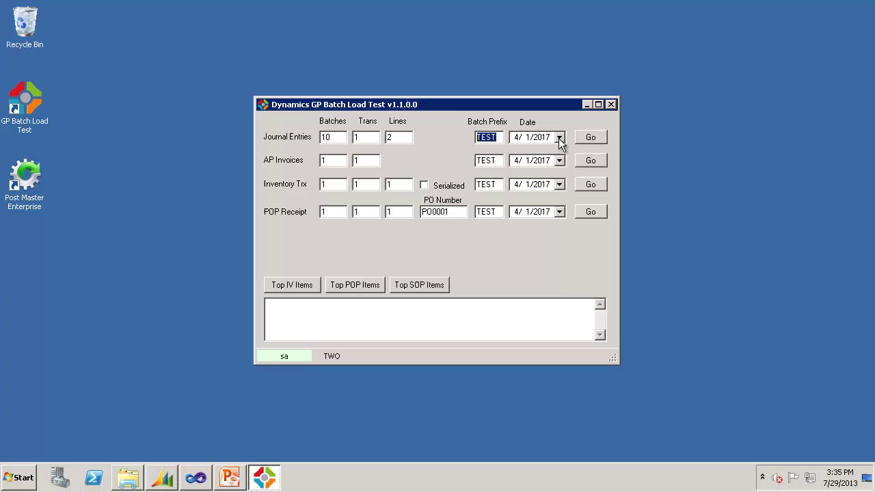
pyautogui.click(517, 140)
pyautogui.click(550, 140)
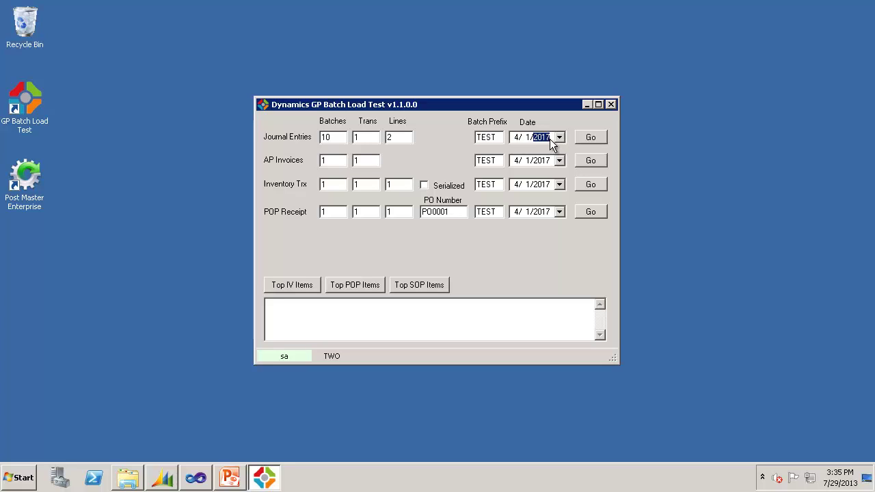
pyautogui.click(560, 138)
pyautogui.click(560, 138)
pyautogui.click(586, 140)
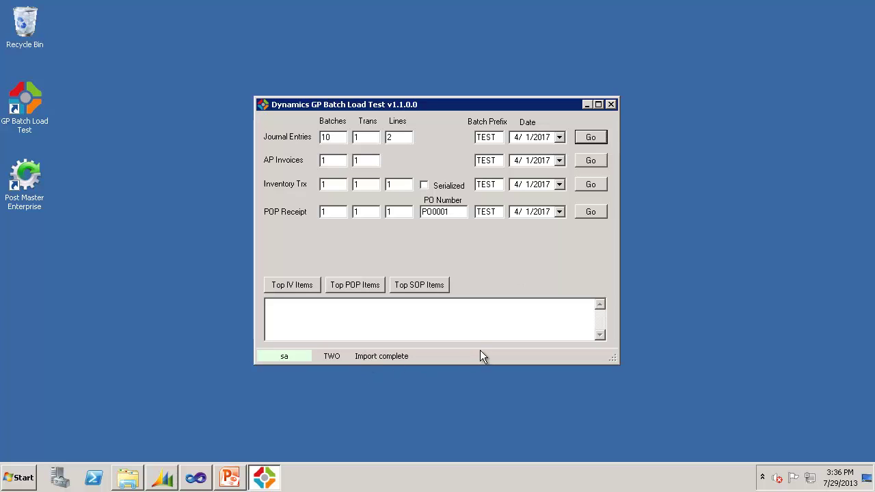
# Step: Set AP Invoices and Inventory Trx to 10 batches each and run both imports
pyautogui.click(335, 160)
pyautogui.write('0')
pyautogui.click(592, 161)
pyautogui.click(329, 185)
pyautogui.write('0')
pyautogui.click(598, 183)
# Step: Set POP Receipt to 10 batches and run its import
pyautogui.click(336, 212)
pyautogui.write('0')
pyautogui.click(584, 211)
pyautogui.click(342, 139)
pyautogui.click(337, 211)
pyautogui.moveTo(337, 211); pyautogui.dragTo(311, 212)
pyautogui.doubleClick(360, 211)
# Step: Switch to Visual Studio and examine the gpDatabase, glAccount and pmVendorID settings in GPBatchLoadTest.exe.config
pyautogui.click(196, 478)
pyautogui.click(377, 322)
pyautogui.scroll(6, 375, 312)
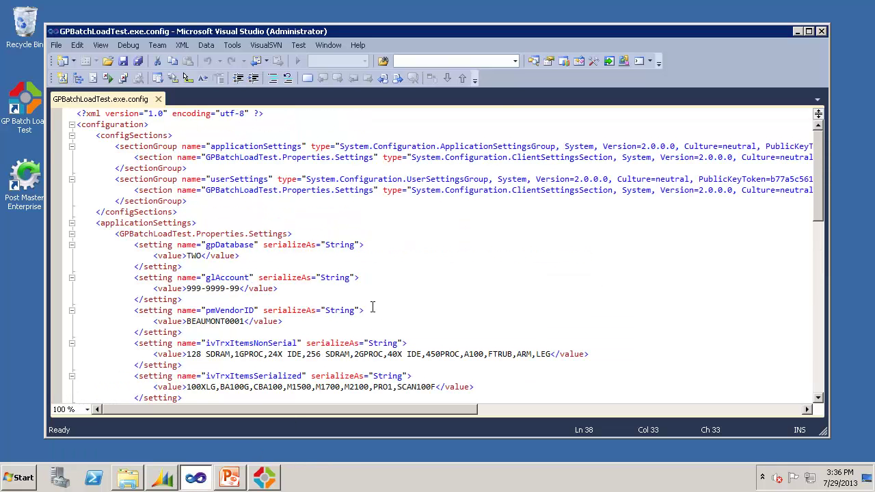
pyautogui.doubleClick(192, 255)
pyautogui.scroll(-3, 277, 256)
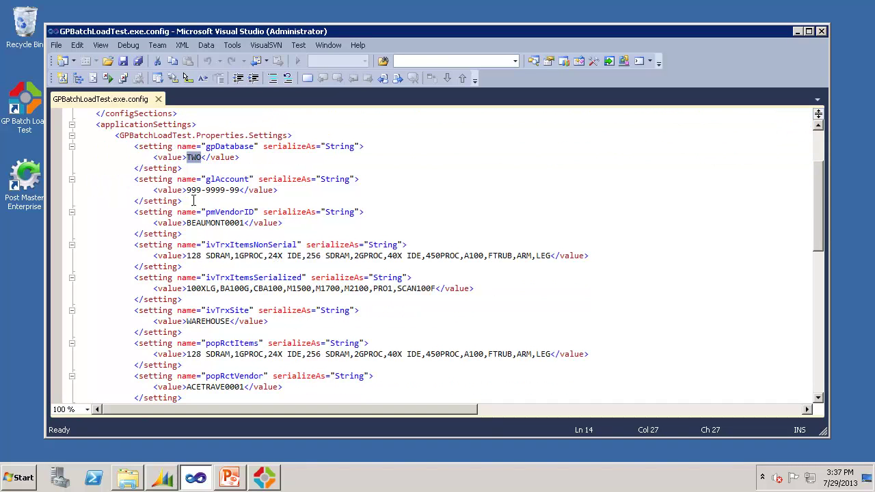
pyautogui.moveTo(186, 191); pyautogui.dragTo(239, 191)
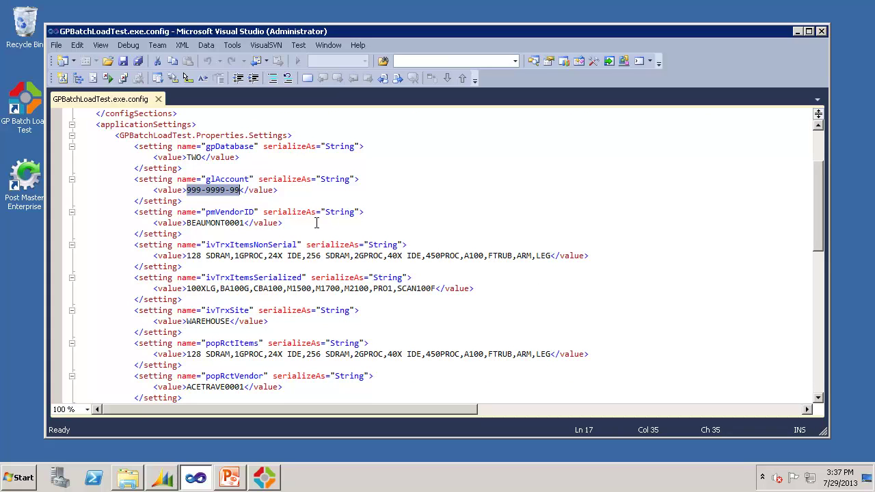
pyautogui.doubleClick(208, 224)
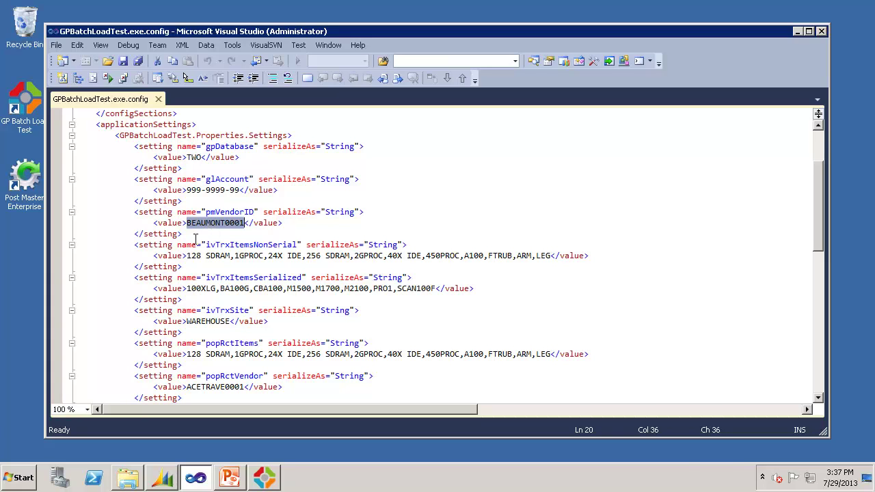
# Step: Examine the non-serialized items, serialized items and site configured for inventory transactions
pyautogui.moveTo(187, 255); pyautogui.dragTo(552, 254)
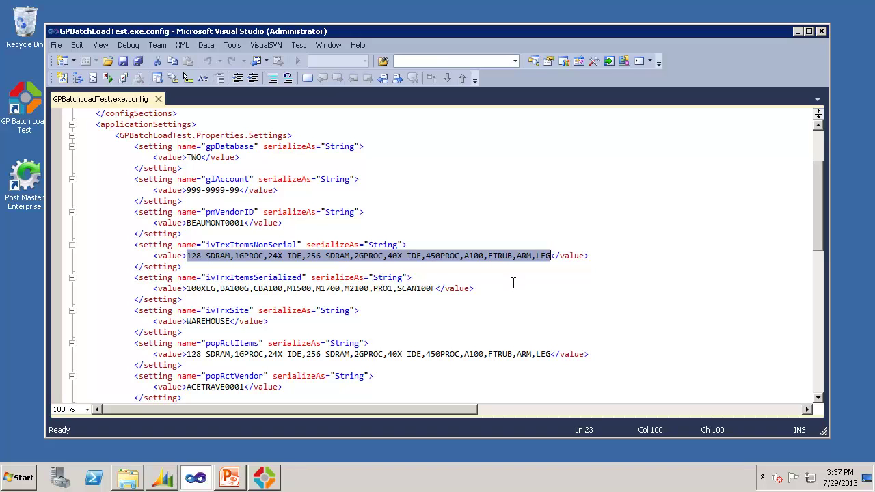
pyautogui.moveTo(187, 288); pyautogui.dragTo(435, 288)
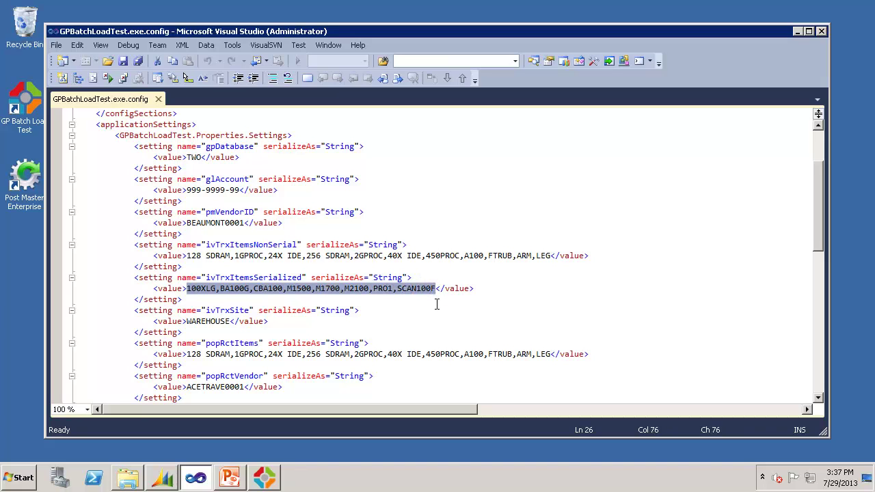
pyautogui.scroll(-1, 434, 304)
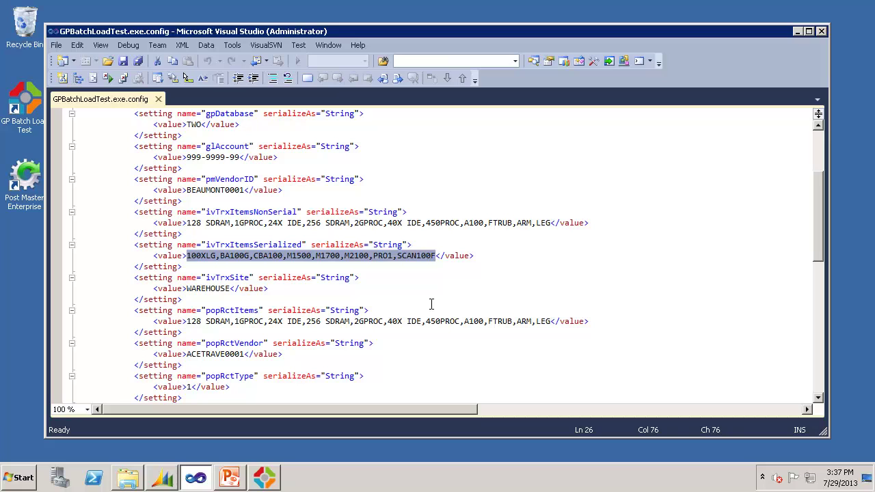
pyautogui.scroll(-1, 432, 304)
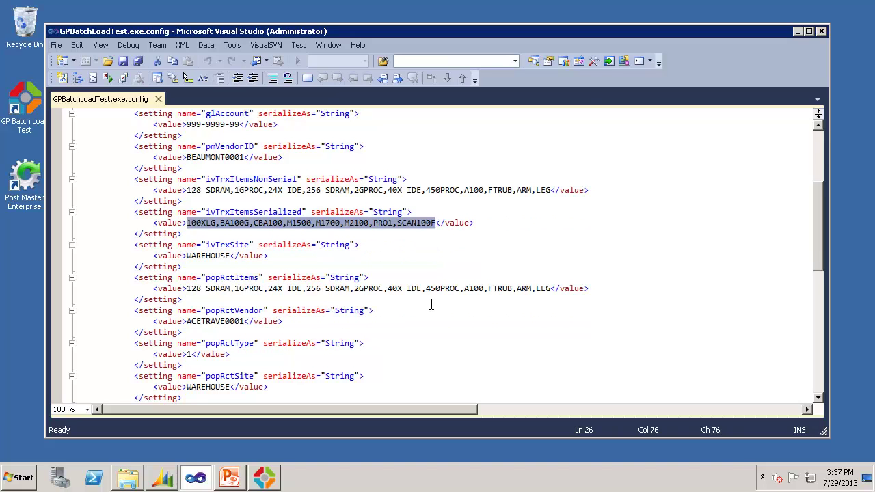
pyautogui.doubleClick(211, 257)
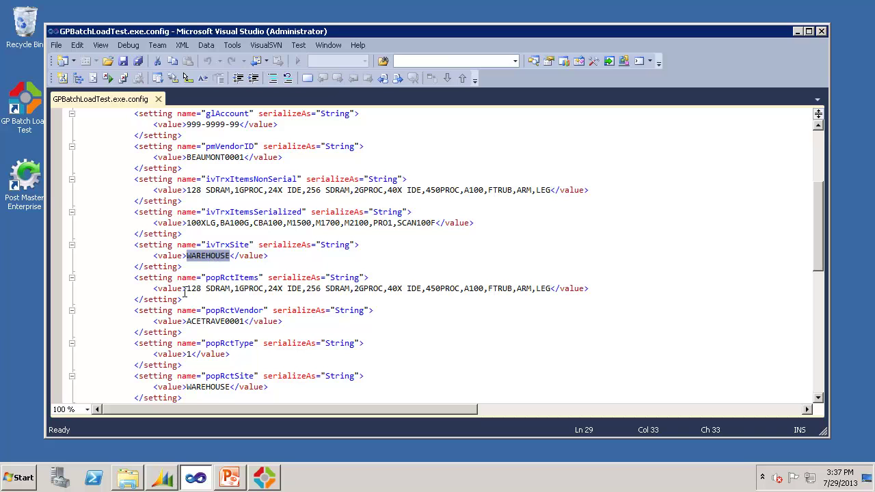
# Step: Examine the items, vendor and site configured for POP receipts, and return to the Batch Load Test window
pyautogui.moveTo(186, 288); pyautogui.dragTo(552, 289)
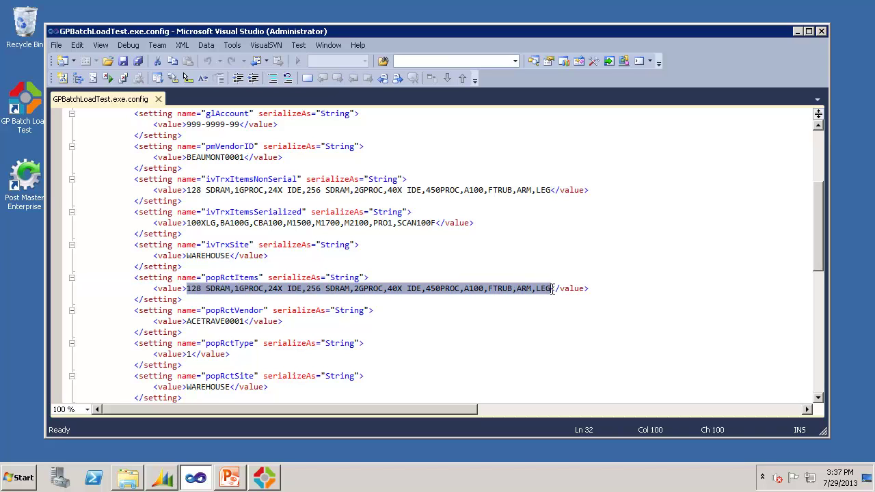
pyautogui.scroll(-2, 318, 329)
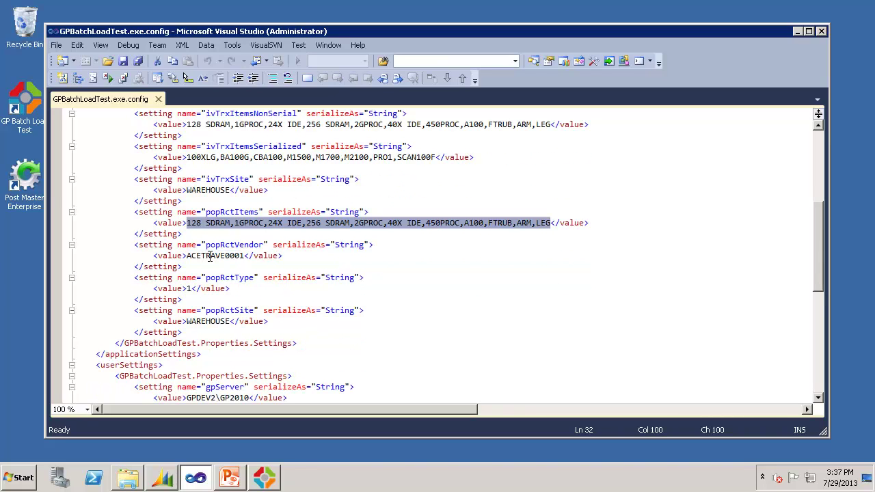
pyautogui.doubleClick(211, 256)
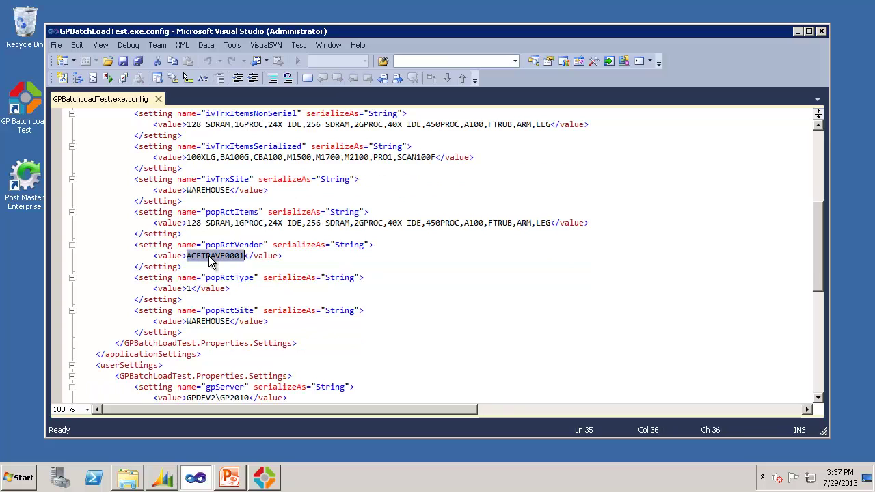
pyautogui.doubleClick(196, 322)
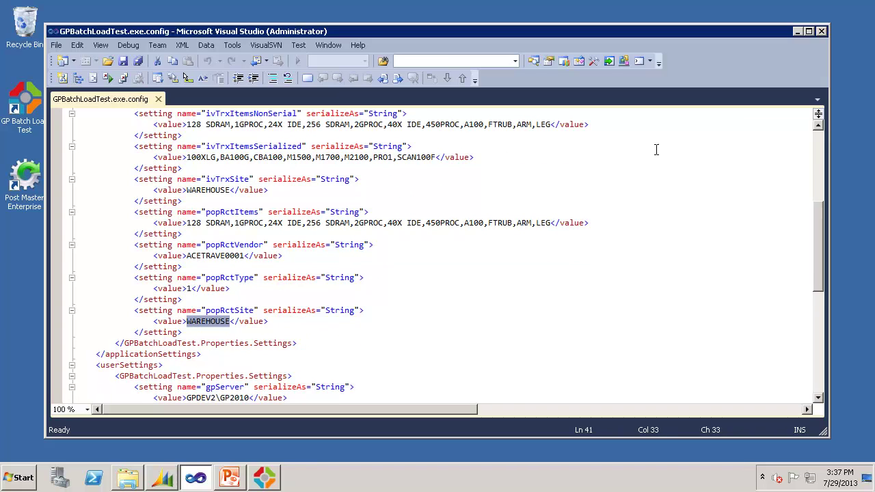
pyautogui.click(796, 32)
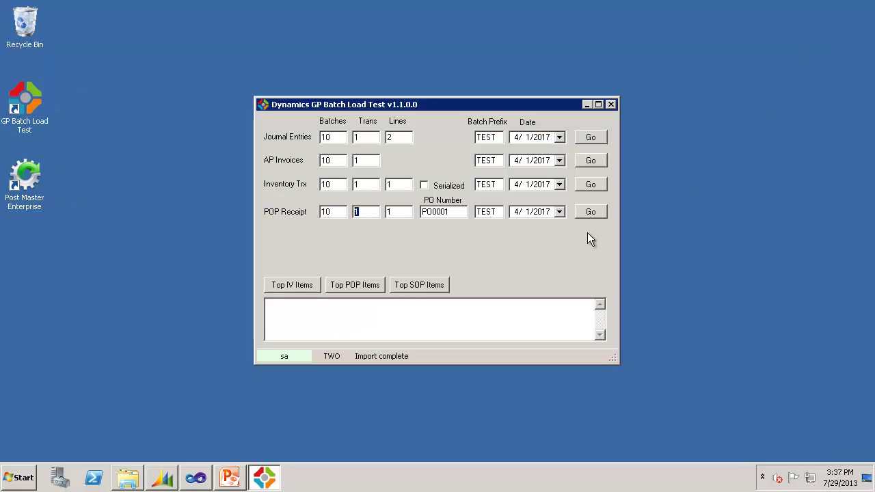
# Step: List the top IV items and review the sites, non-serialized items and serialized items
pyautogui.click(301, 287)
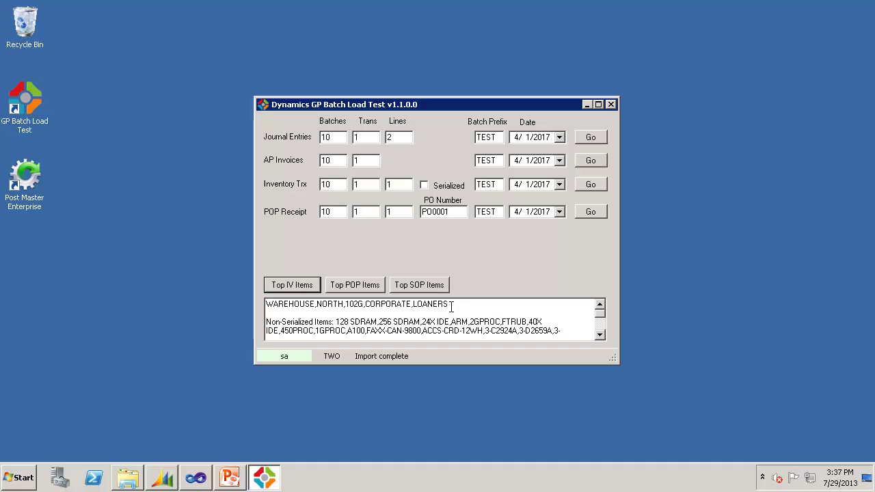
pyautogui.moveTo(449, 304); pyautogui.dragTo(257, 303)
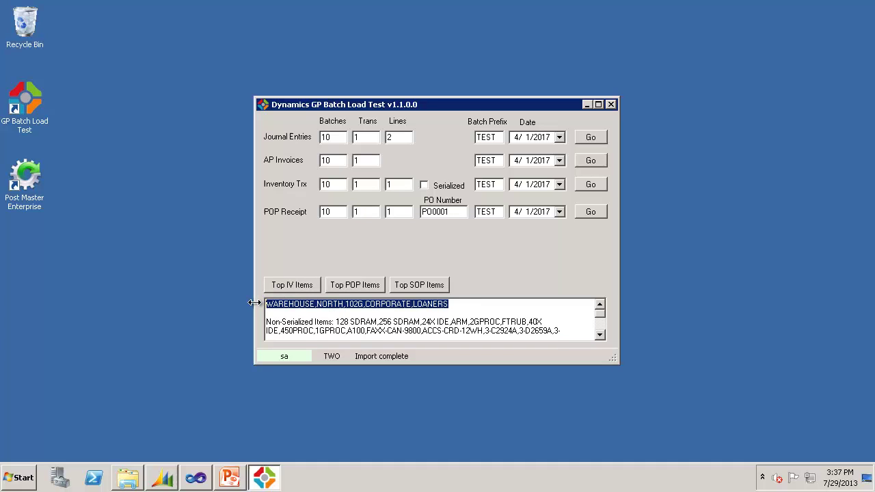
pyautogui.click(338, 325)
pyautogui.scroll(-1, 411, 330)
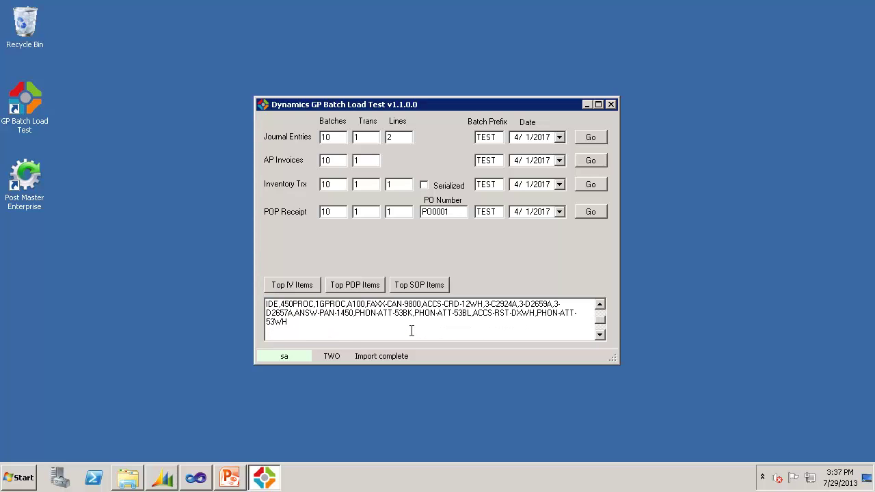
pyautogui.click(599, 306)
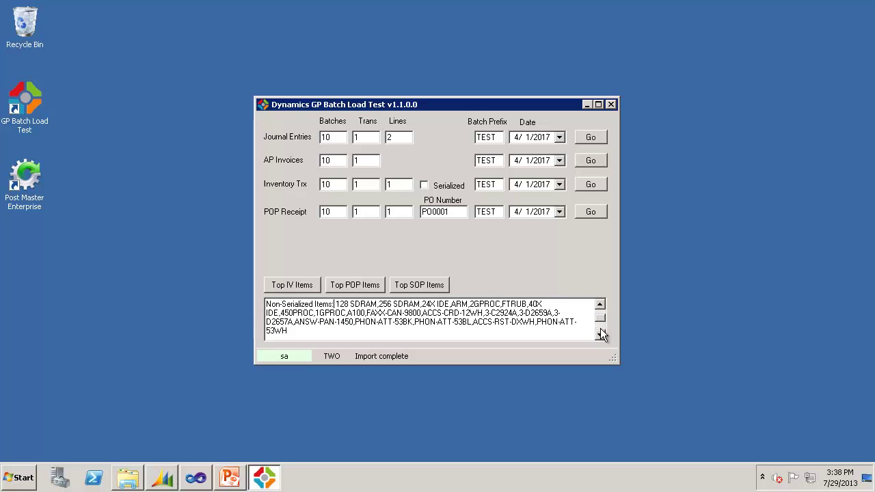
pyautogui.click(599, 334)
pyautogui.click(600, 334)
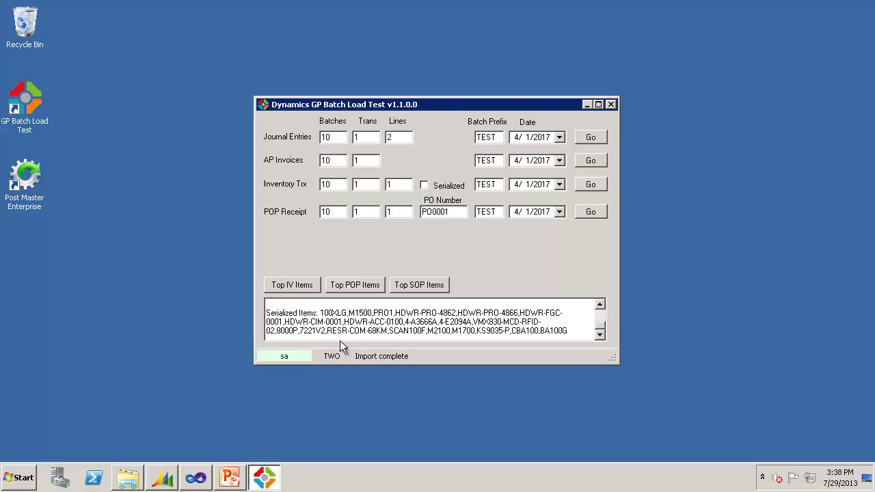
pyautogui.moveTo(319, 312); pyautogui.dragTo(572, 330)
pyautogui.click(572, 331)
pyautogui.scroll(3, 600, 329)
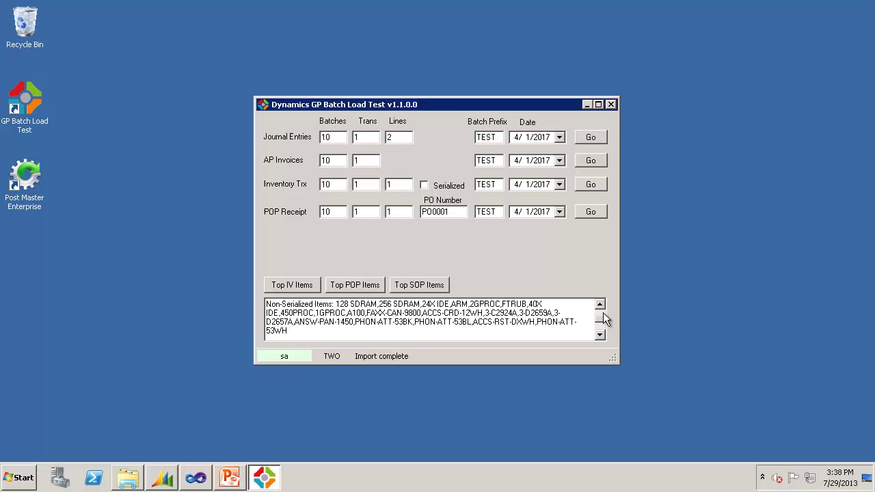
# Step: List the top POP items, followed by the top SOP items
pyautogui.click(348, 293)
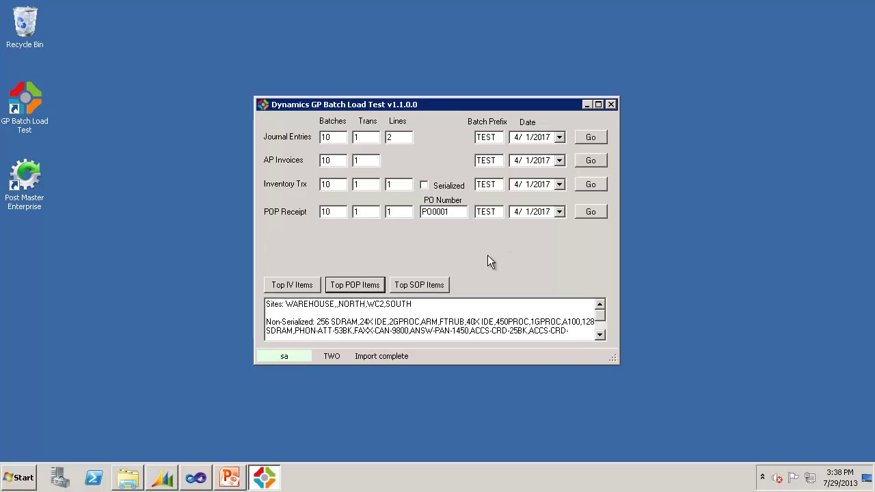
pyautogui.click(416, 290)
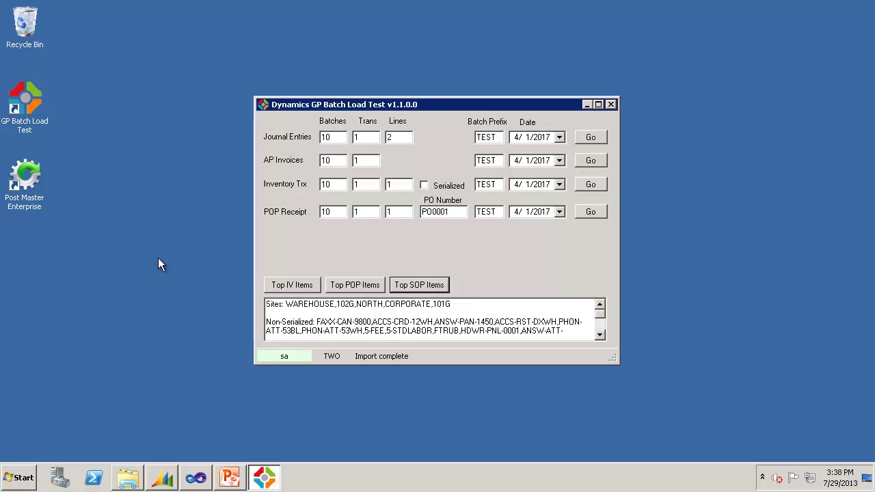
# Step: Launch Post Master Enterprise from the desktop and log in with the account password
pyautogui.doubleClick(29, 181)
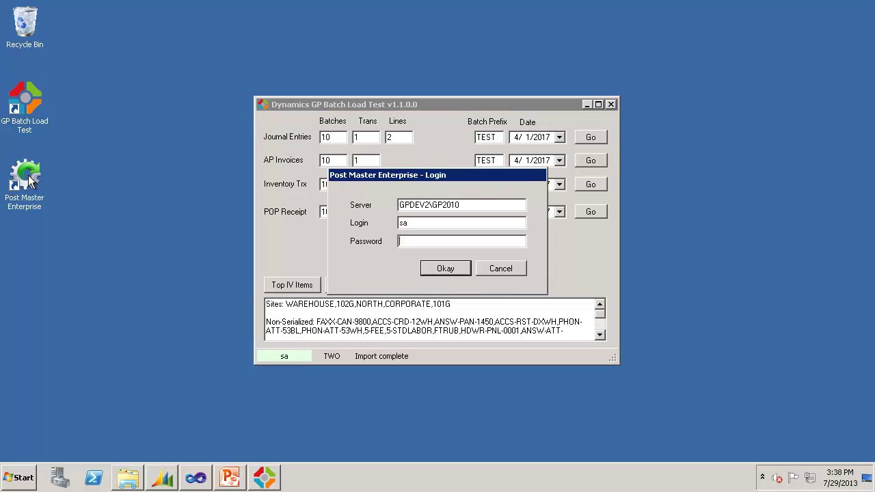
pyautogui.press('Return')
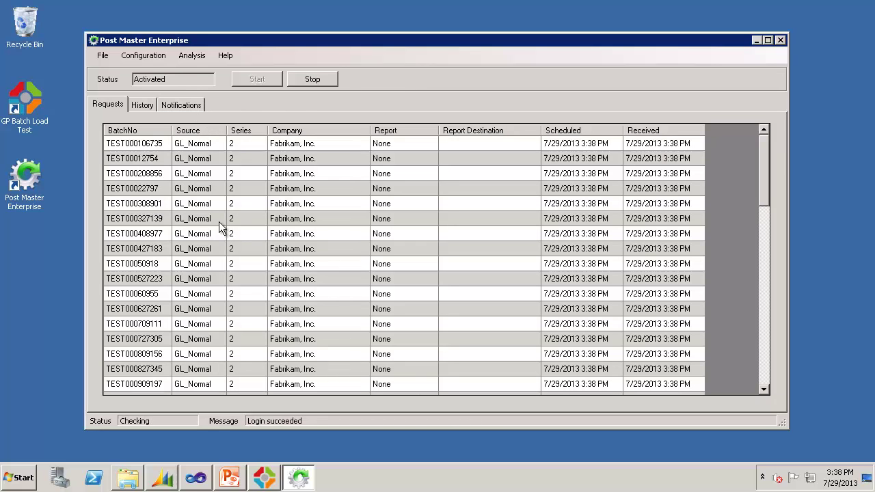
# Step: View the posting notifications down to the latest messages
pyautogui.click(183, 105)
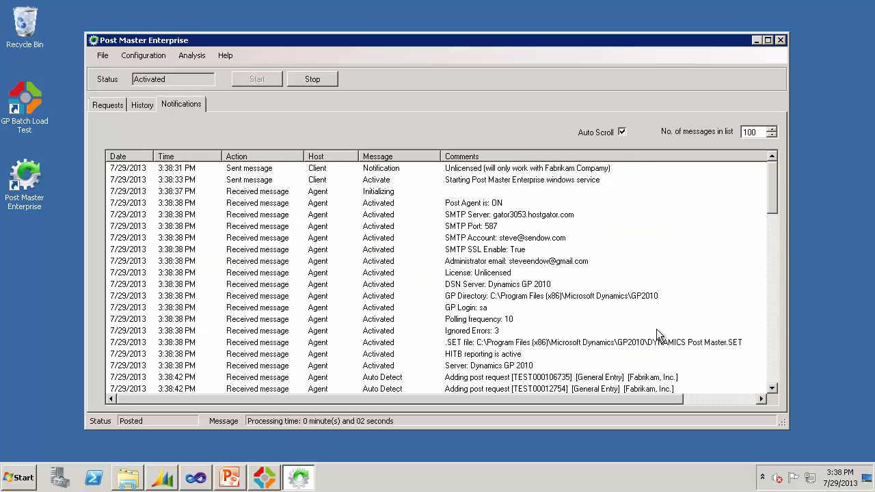
pyautogui.click(772, 387)
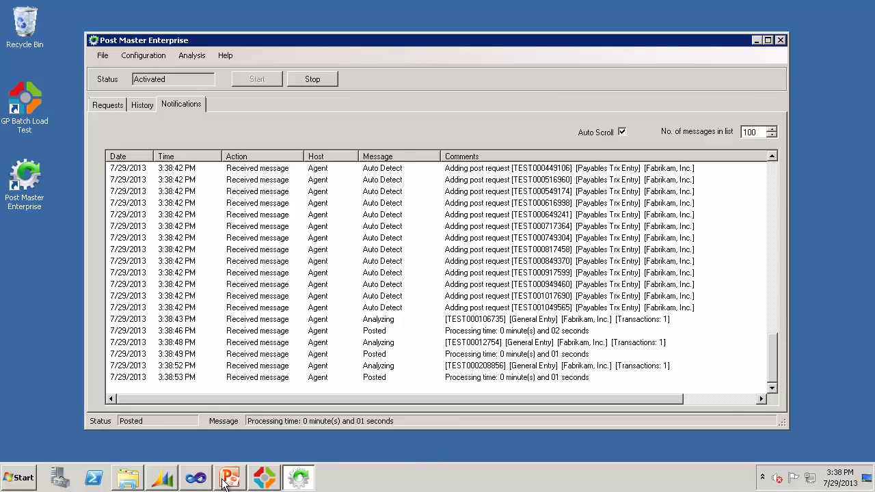
# Step: Switch back to the PowerPoint presentation and advance to the Questions or Trial Version slide
pyautogui.moveTo(227, 481)
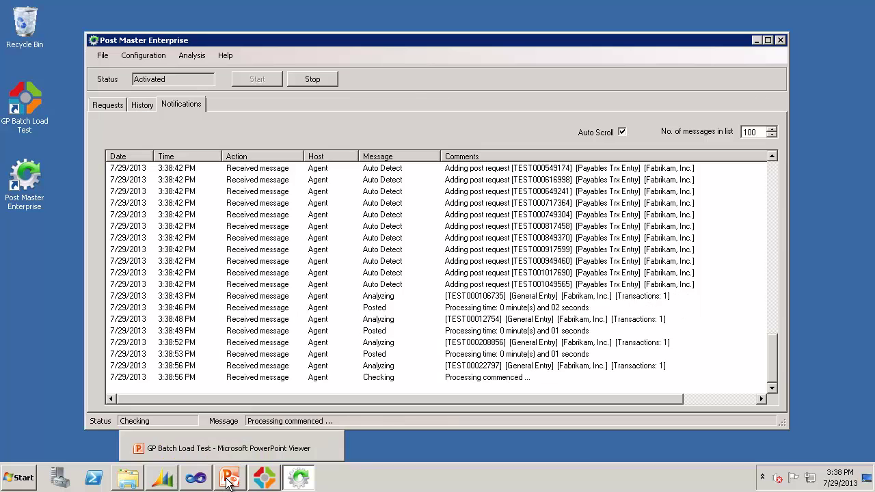
pyautogui.click(227, 482)
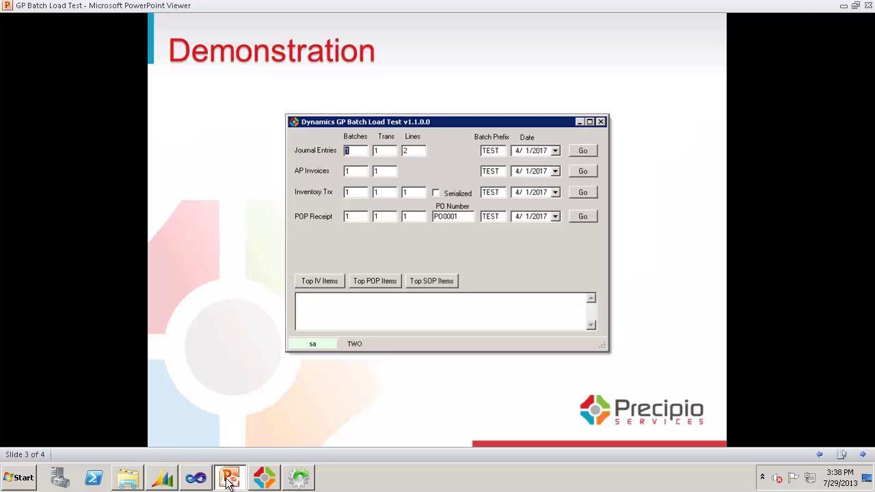
pyautogui.click(470, 358)
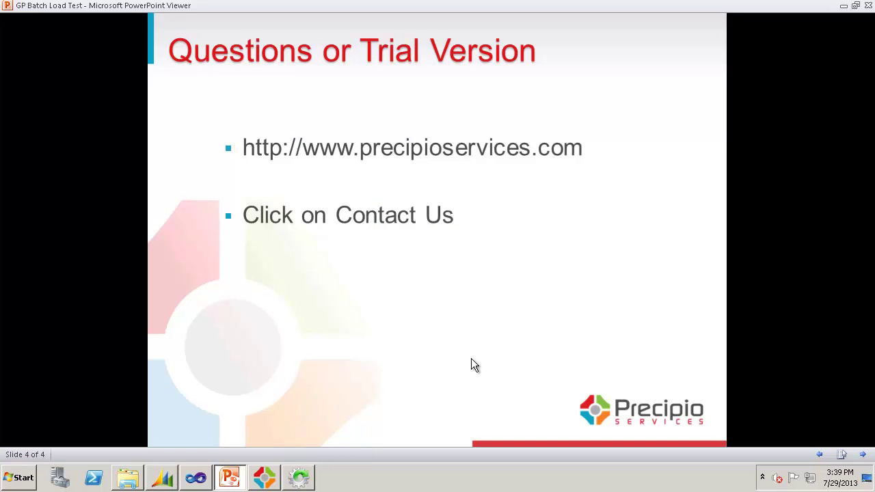